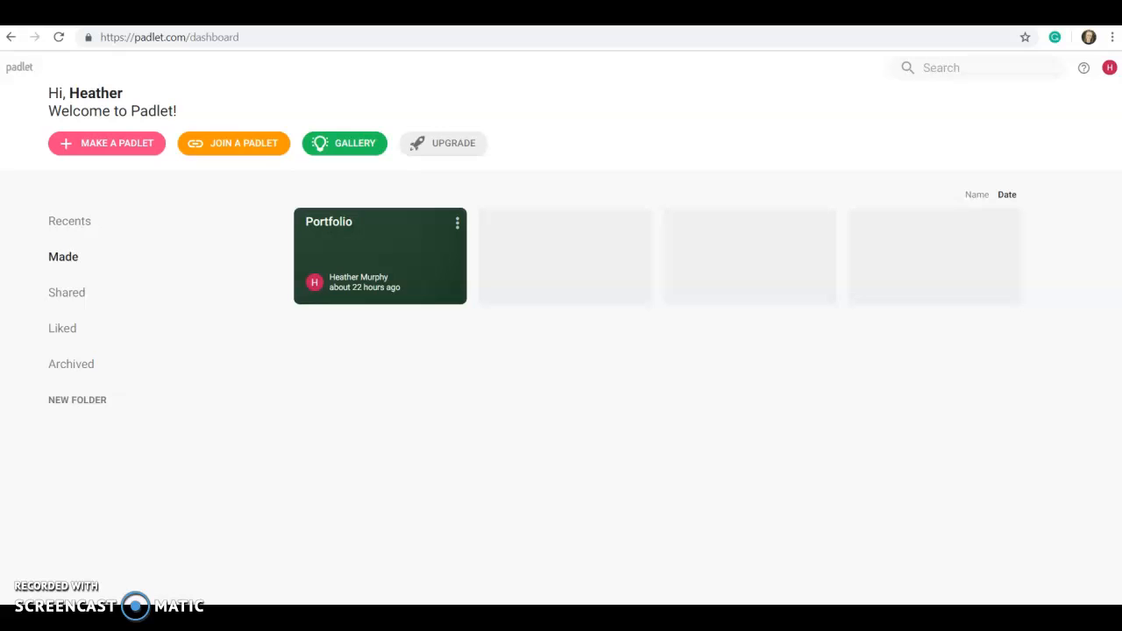
Make a new blank padlet with the Grid layout.
click(119, 156)
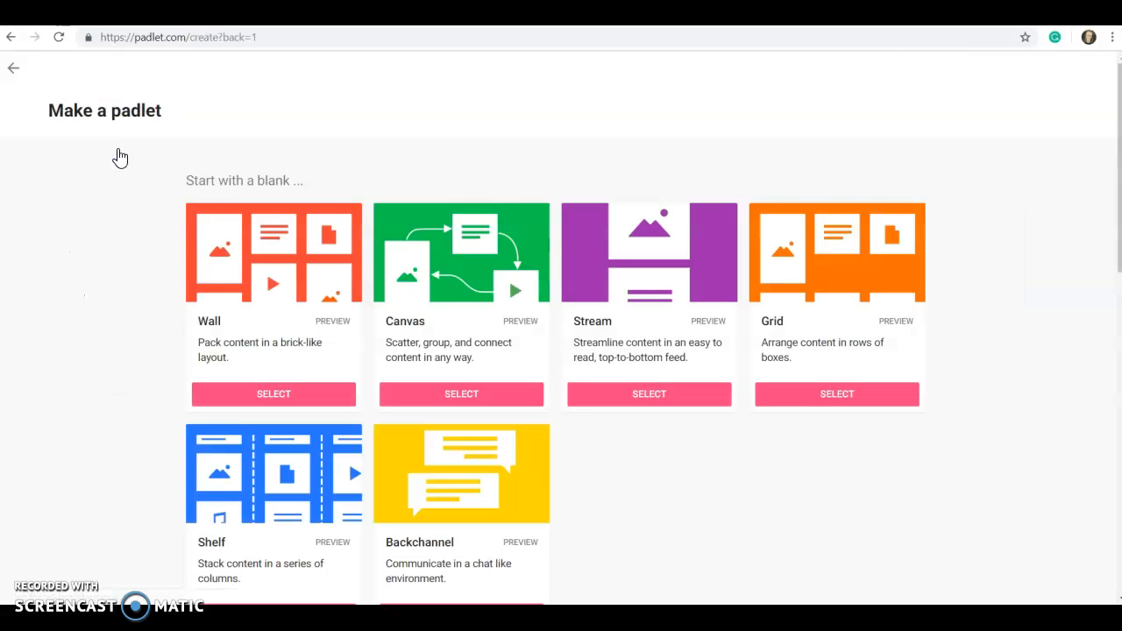
scroll(399, 153, down, 1)
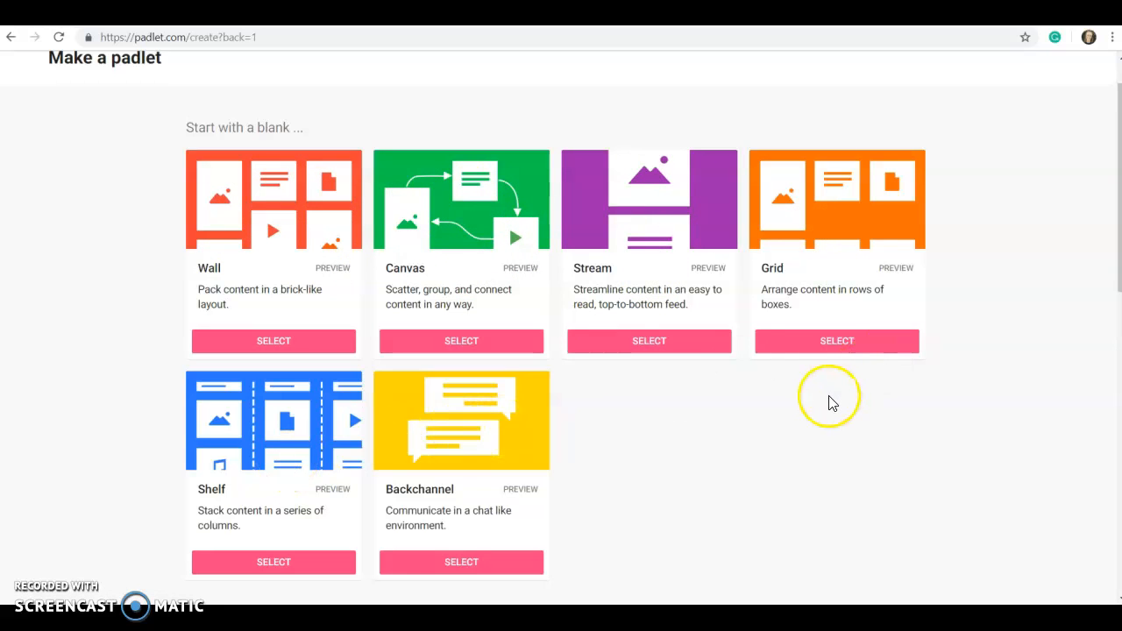
click(838, 342)
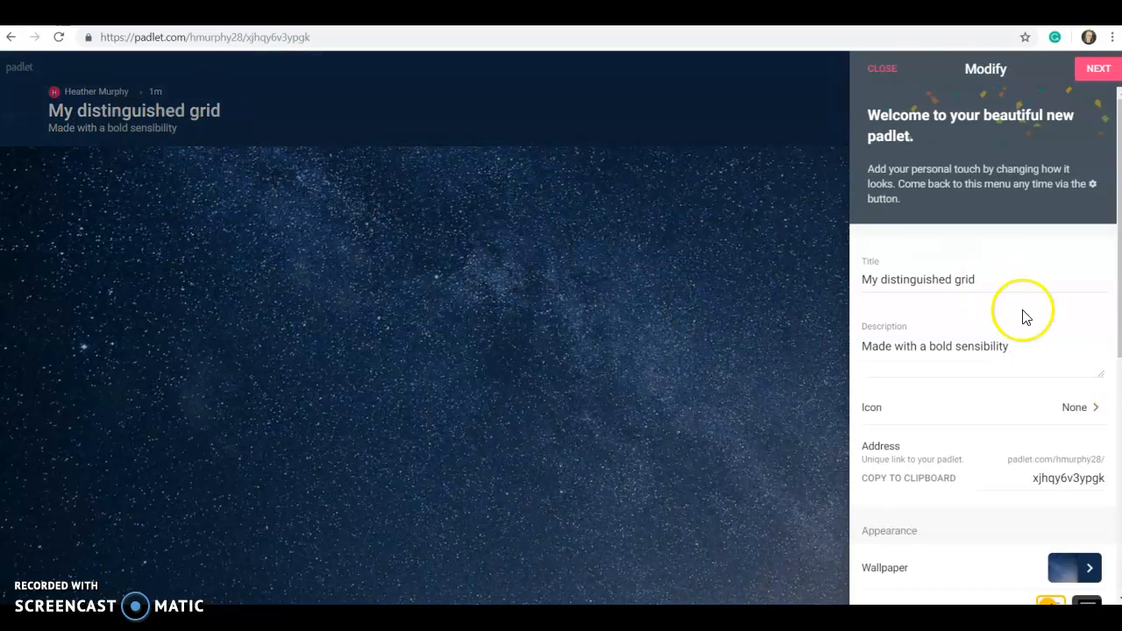
Set the new padlet's title to "Demo 1" and its description to "portfolio".
drag(989, 280, 762, 284)
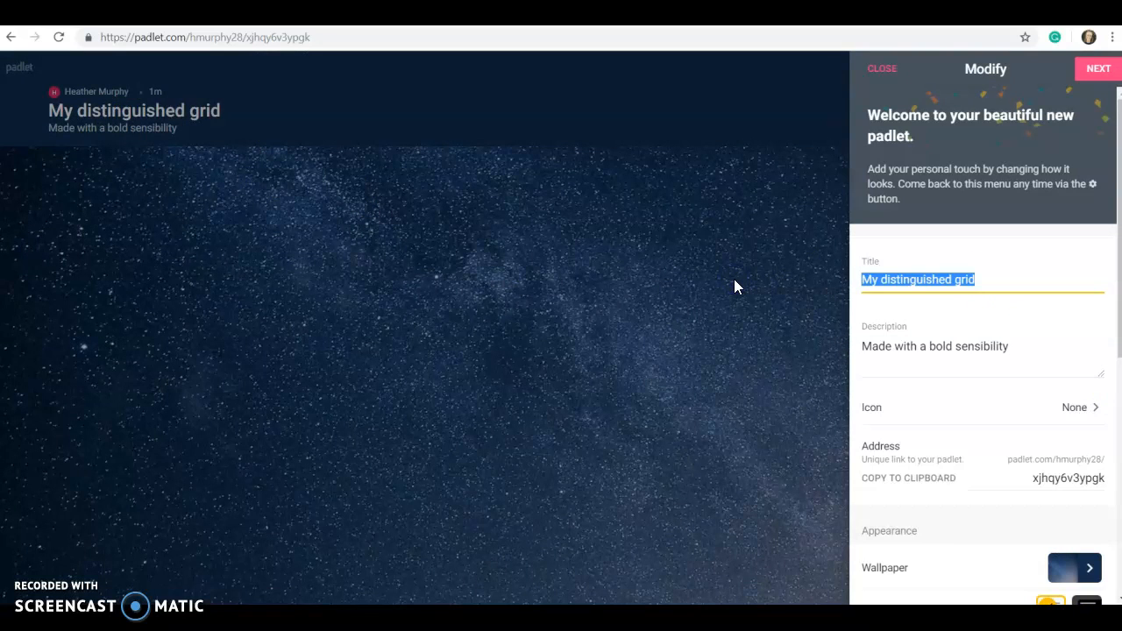
text(Demo 1)
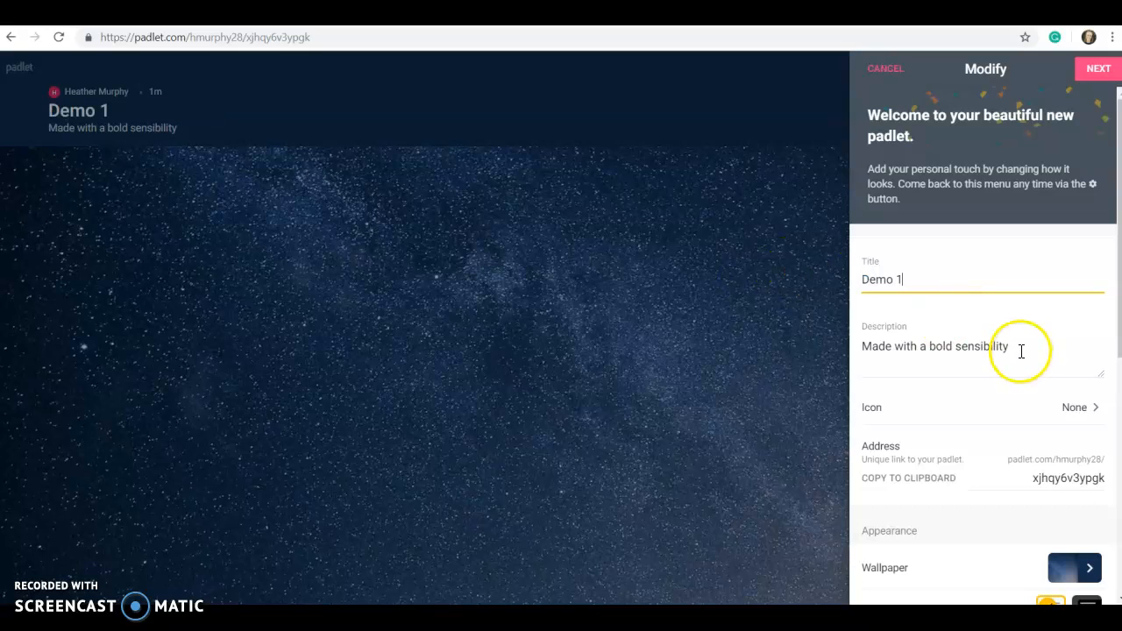
drag(1022, 350, 869, 351)
text(p)
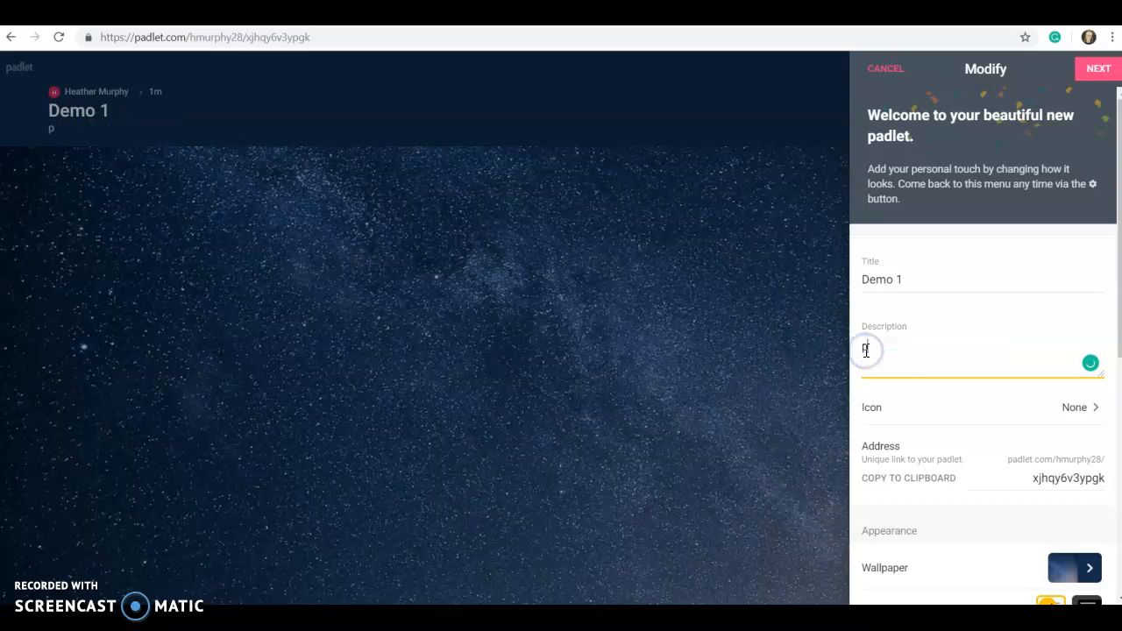
text(ortfolio)
Change the padlet's wallpaper to the tan aged-paper texture from the gallery and return to the padlet settings.
scroll(1013, 462, down, 1)
scroll(1013, 461, down, 1)
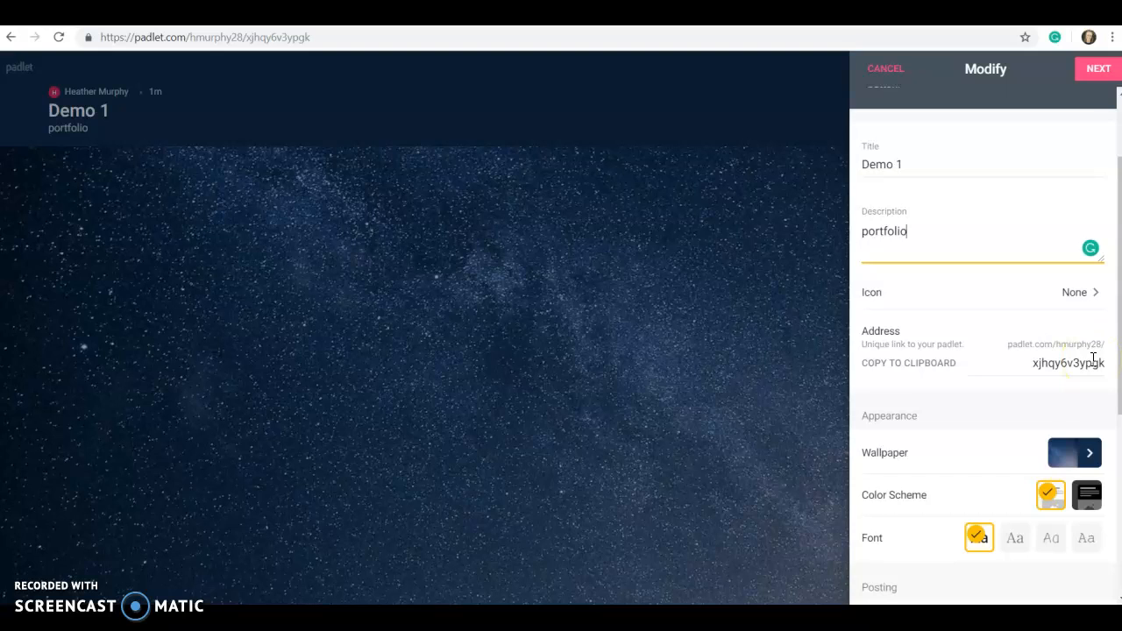
click(1089, 454)
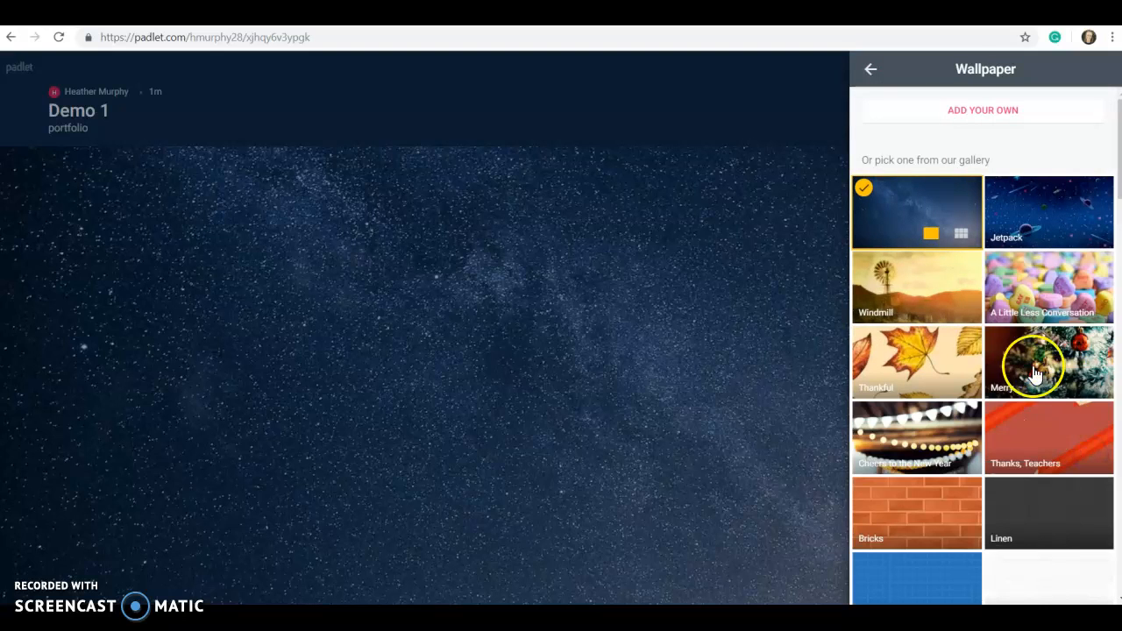
scroll(1023, 431, down, 3)
scroll(1024, 431, down, 1)
click(1049, 284)
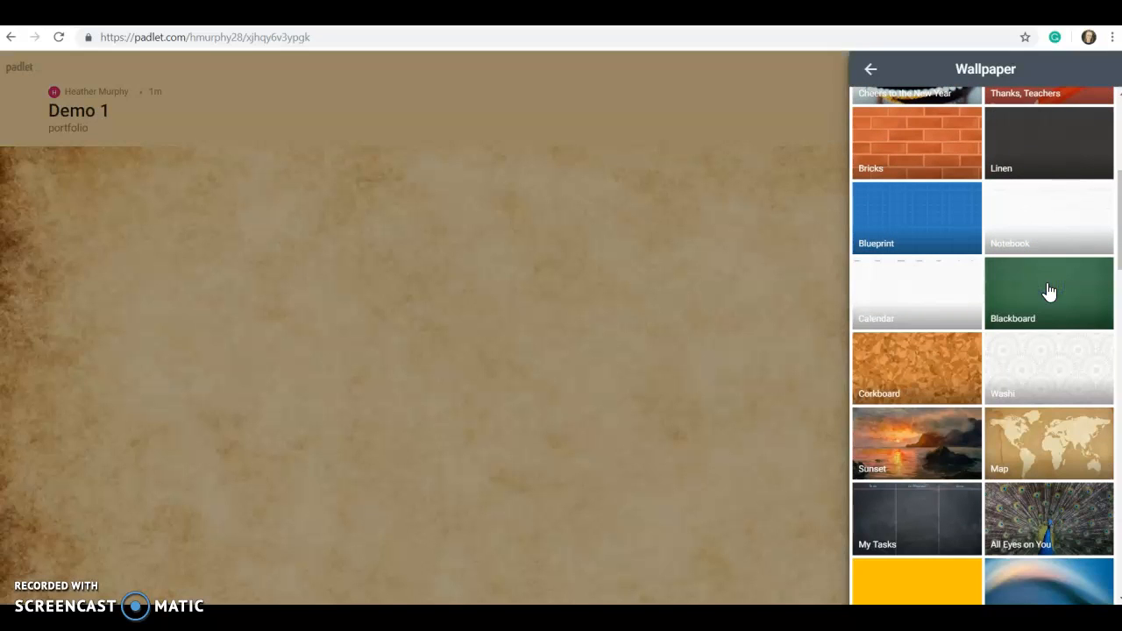
click(1013, 303)
click(872, 71)
Review the padlet's color scheme, font, posting and content filtering options.
click(1016, 364)
click(998, 507)
scroll(985, 512, down, 2)
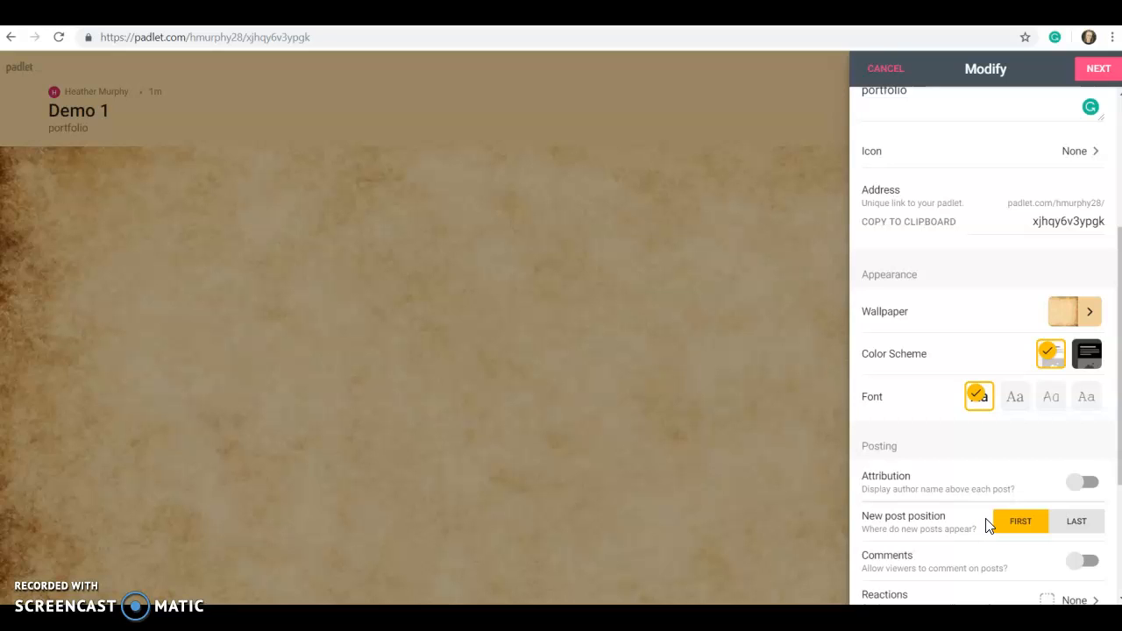
scroll(956, 478, down, 3)
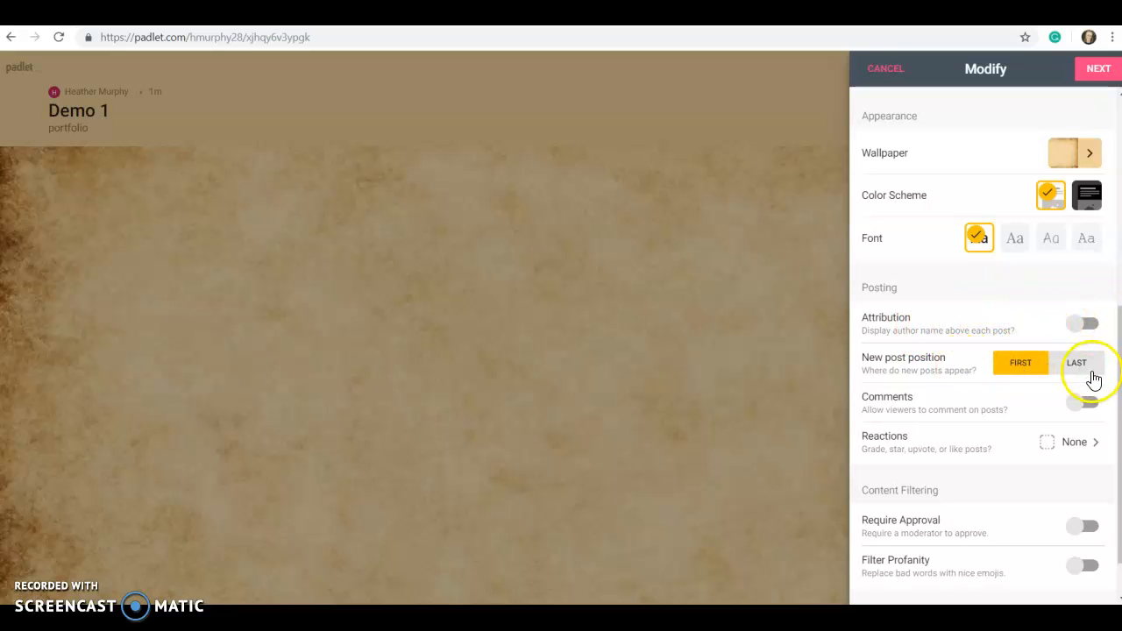
scroll(996, 408, down, 1)
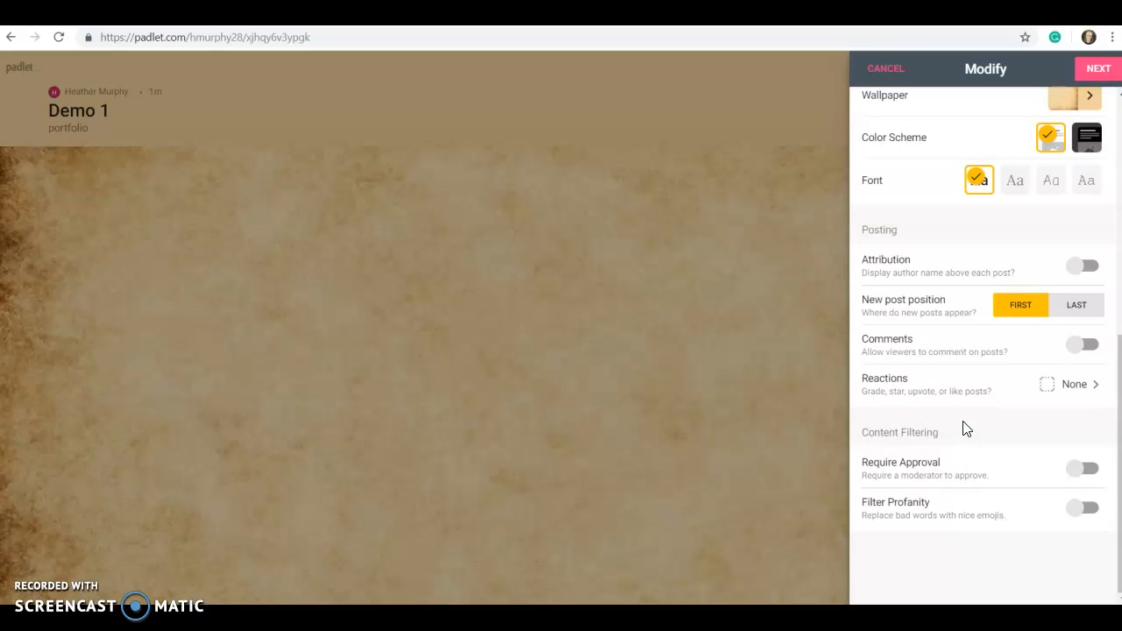
scroll(964, 426, up, 5)
Save the padlet's settings and close them to get to the empty board.
click(1095, 77)
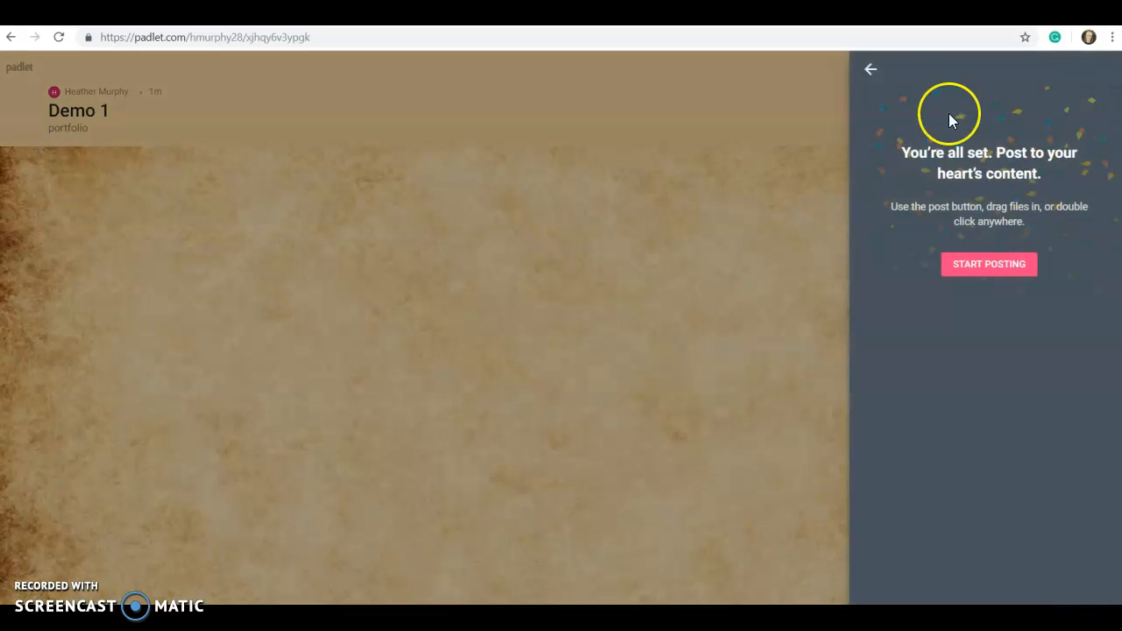
click(870, 70)
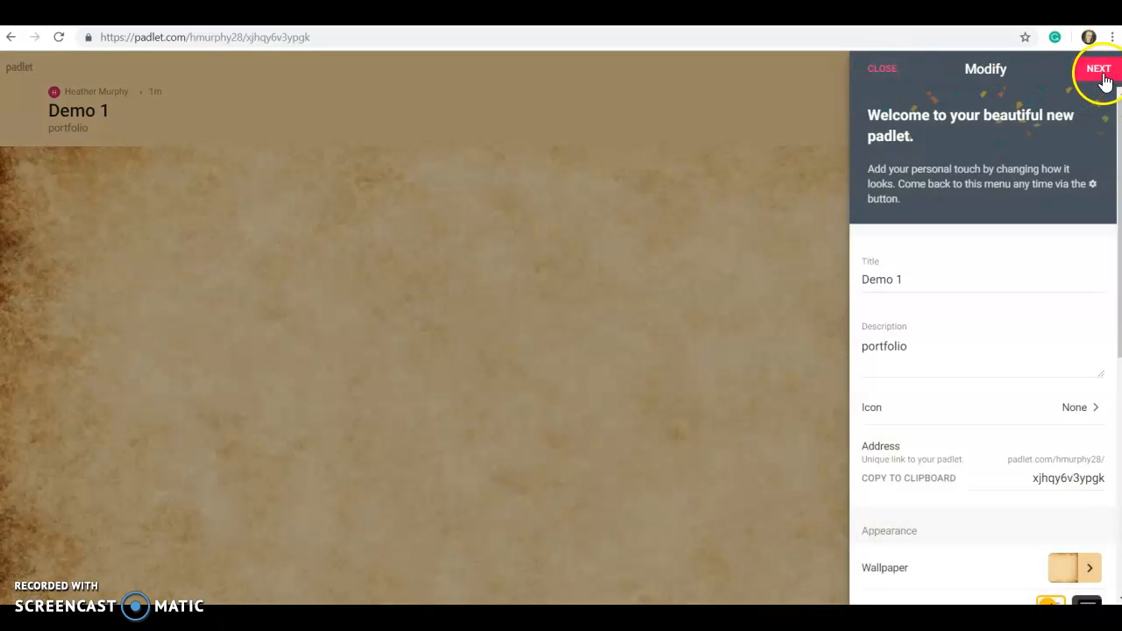
click(883, 70)
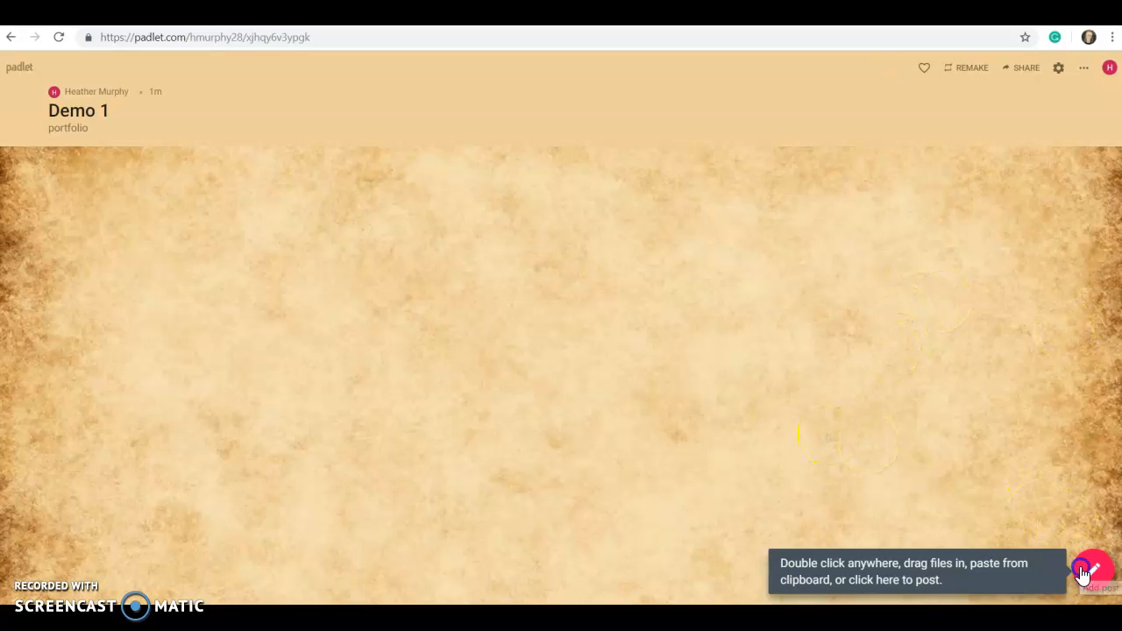
Start a new post on the board and look through the full list of attachment types it offers.
click(1087, 571)
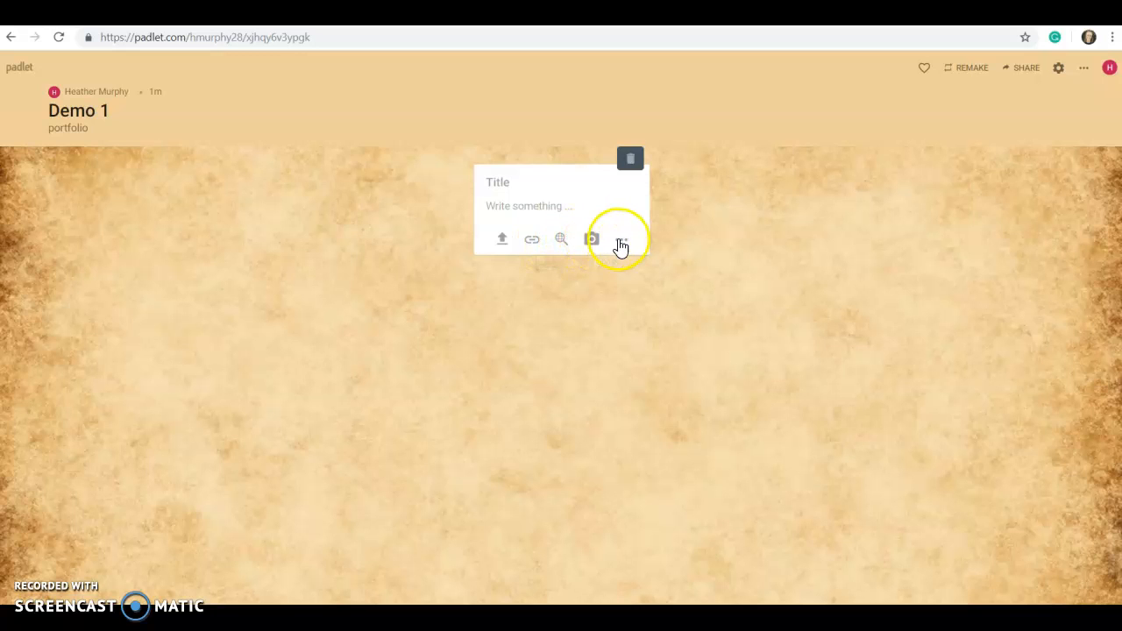
click(621, 245)
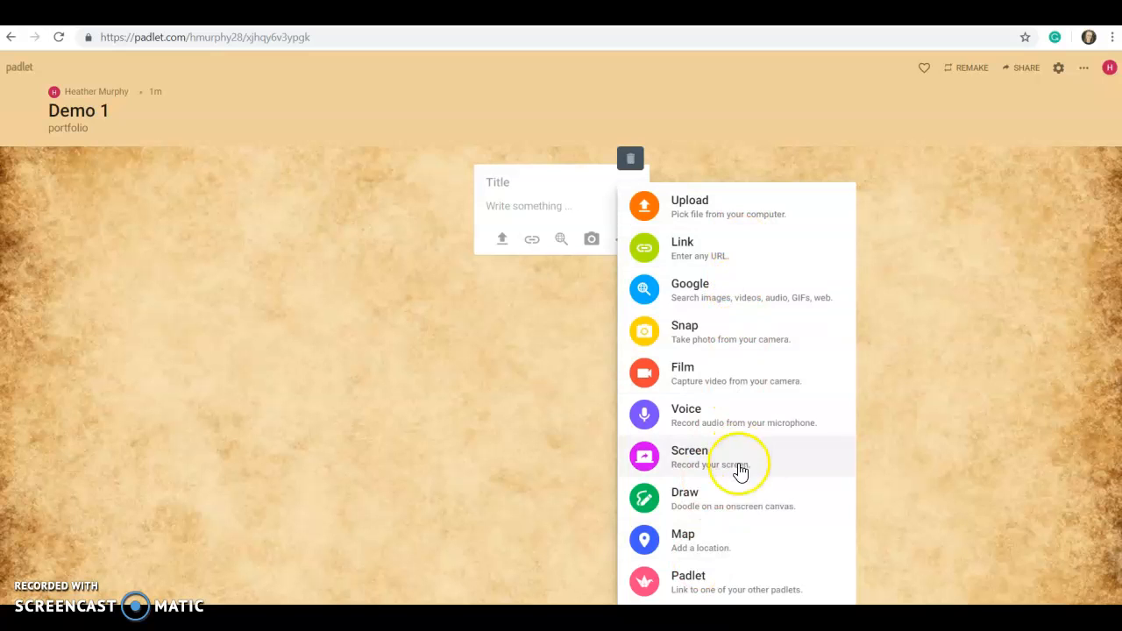
click(711, 173)
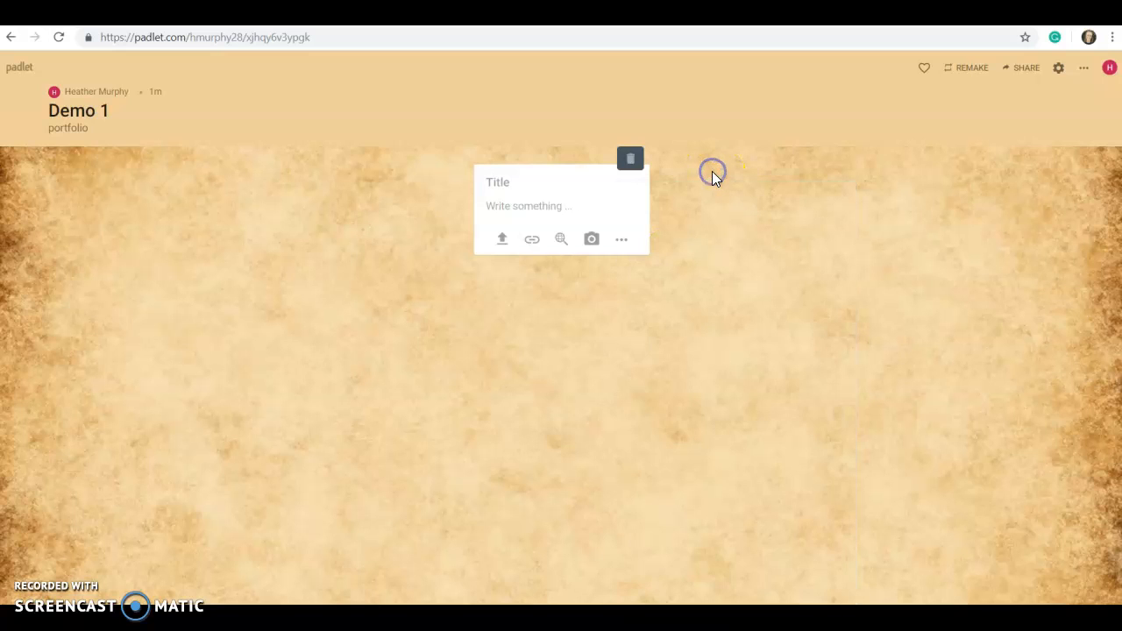
Go back to the dashboard and open the existing Portfolio padlet.
click(12, 39)
click(11, 40)
click(88, 162)
click(16, 71)
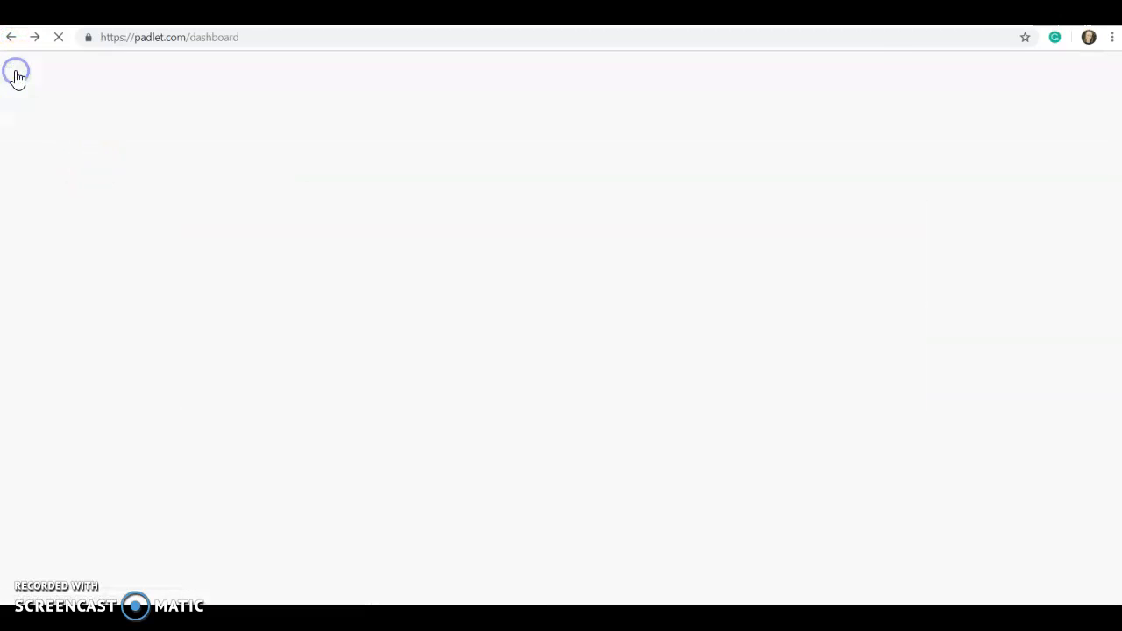
click(496, 230)
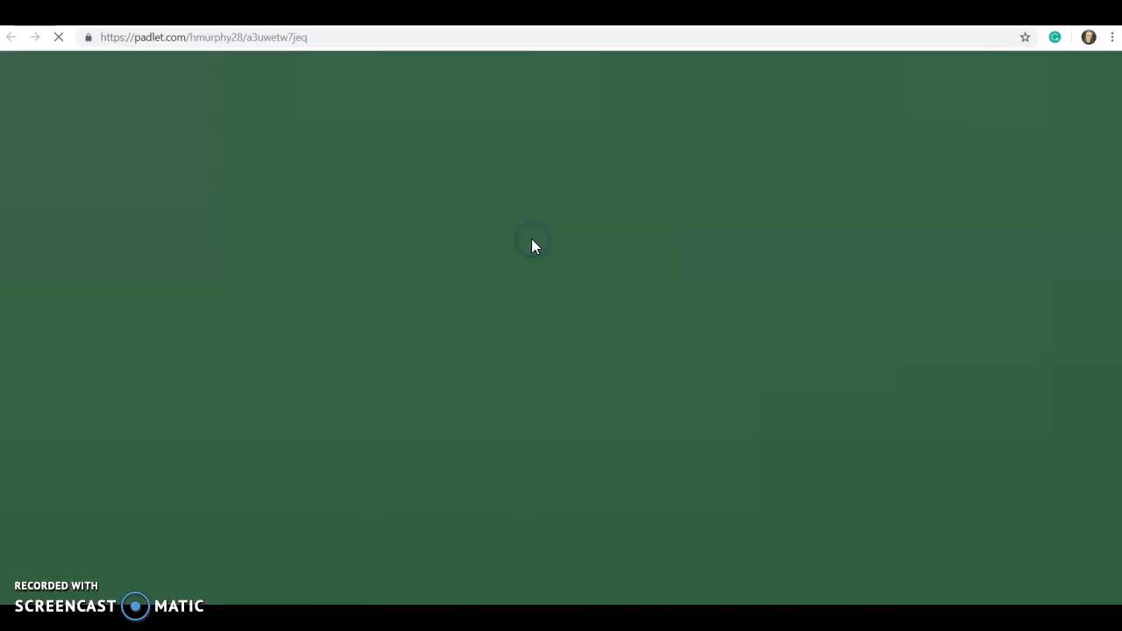